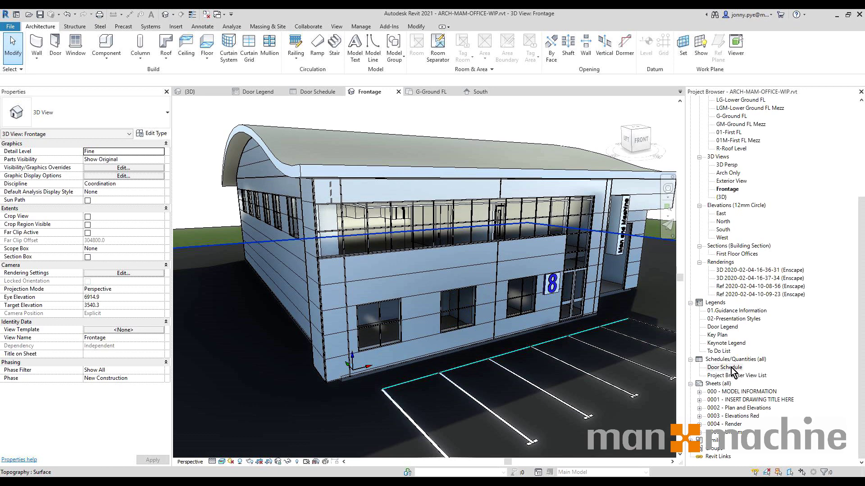
Step: Open the Door Schedule from the Project Browser, scroll across its entries and select a Type cell
double_click(730, 368)
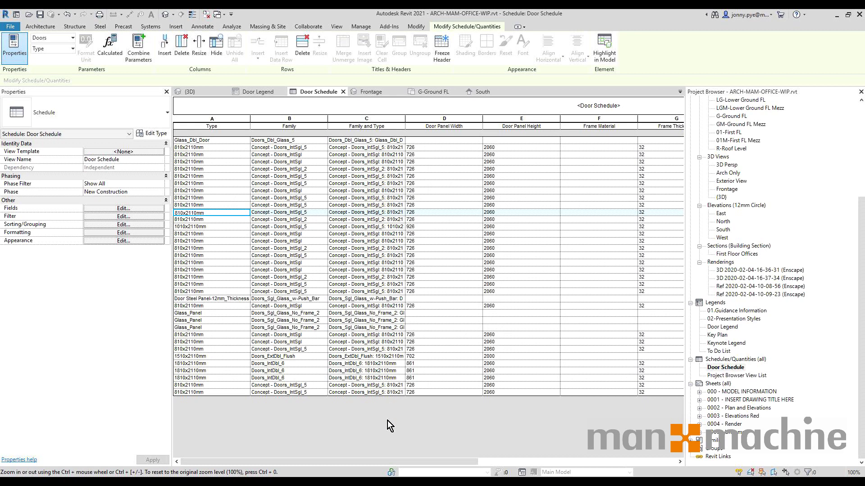
mouse_move(390, 462)
left_mouse_down()
mouse_move(624, 464)
mouse_move(380, 463)
left_mouse_up()
left_click(229, 191)
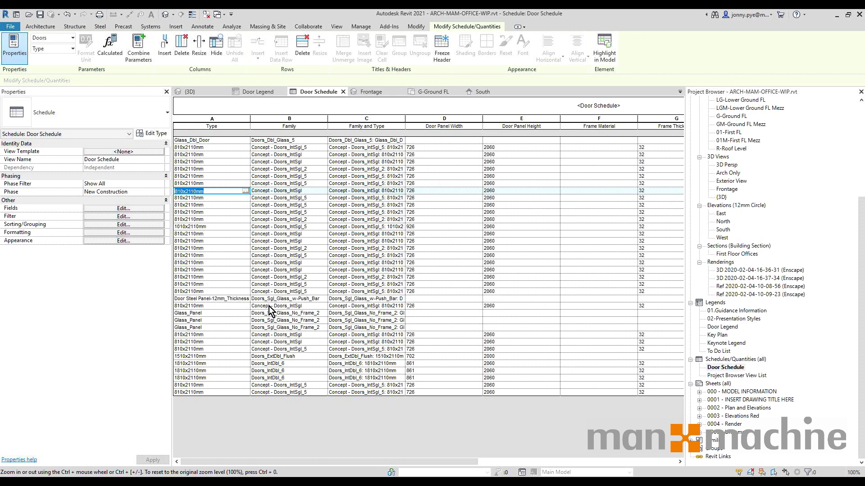
mouse_move(476, 462)
left_mouse_down()
mouse_move(525, 461)
mouse_move(476, 462)
left_mouse_up()
Step: Turn on Stripe Rows in the schedule's Appearance settings with red and orange stripe colours
left_click(131, 208)
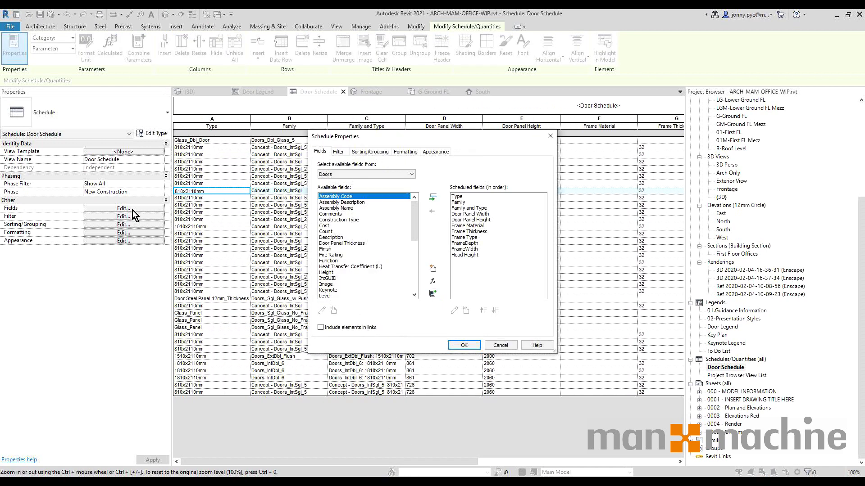
left_click(431, 153)
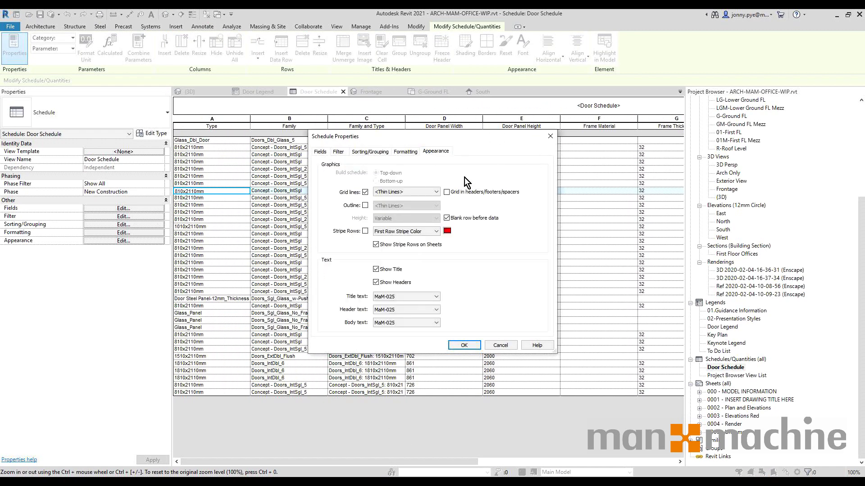
left_click(365, 231)
left_click(410, 232)
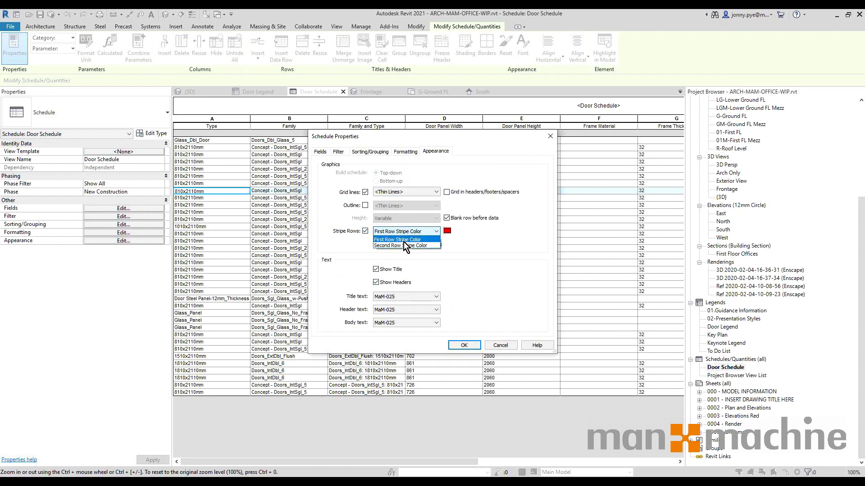
left_click(403, 245)
left_click(411, 232)
left_click(405, 239)
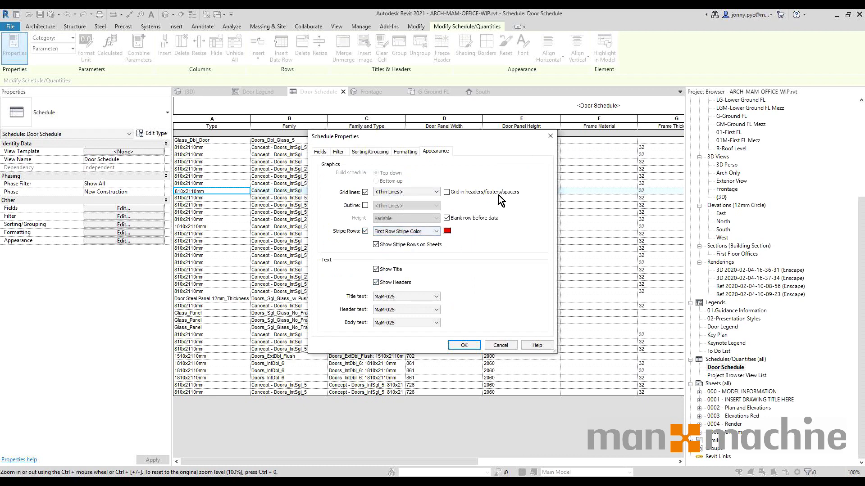
left_click(464, 345)
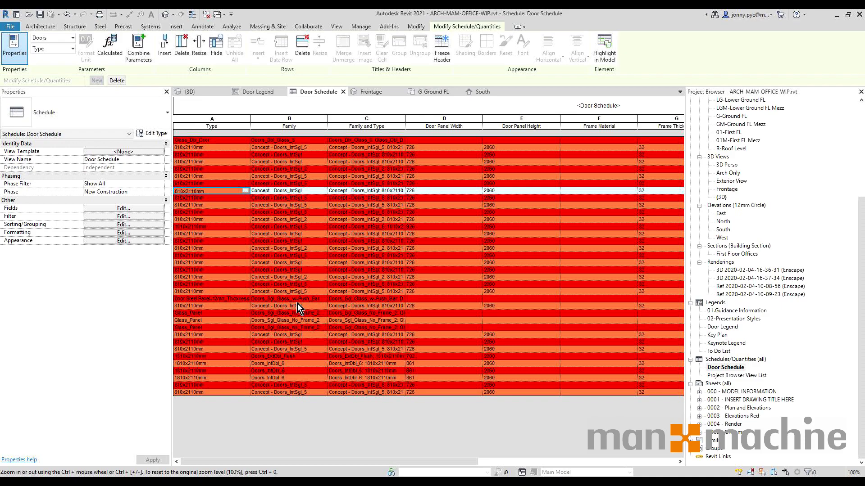
scroll(297, 304, "up", 3, "ctrl")
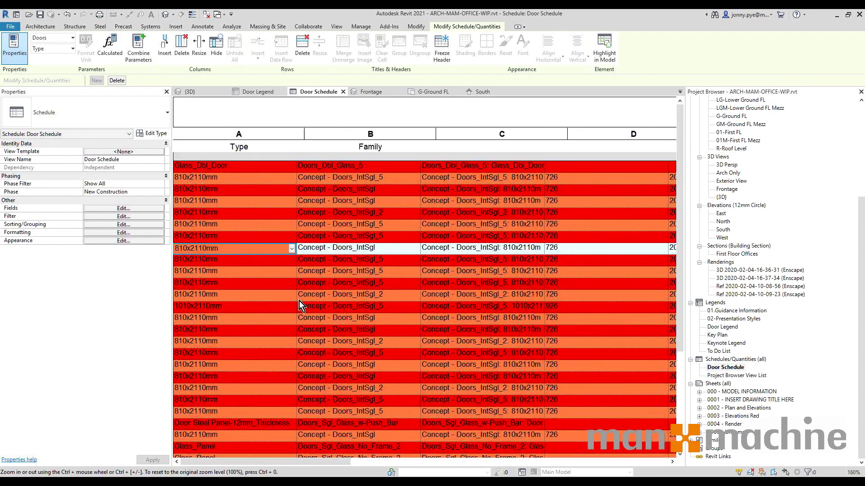
scroll(299, 306, "down", 3, "ctrl")
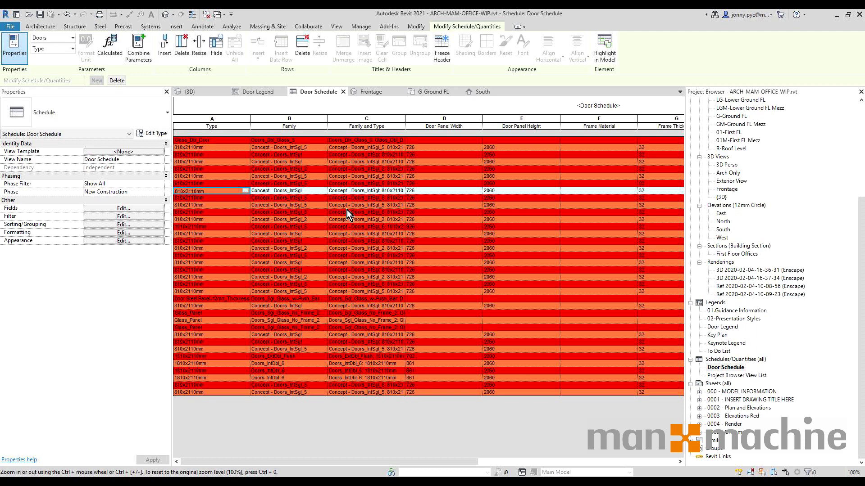
left_click(374, 93)
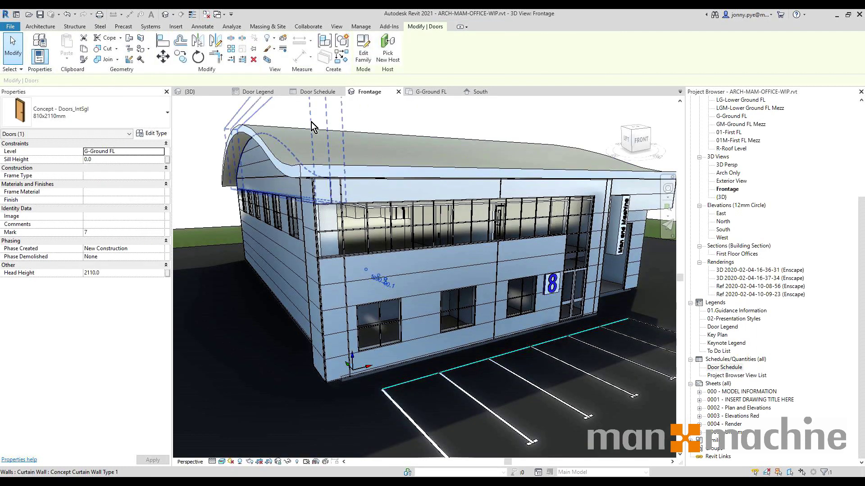
Step: In the Frontage view, orbit the building round to a more frontal angle
left_click(227, 134)
left_click(202, 140)
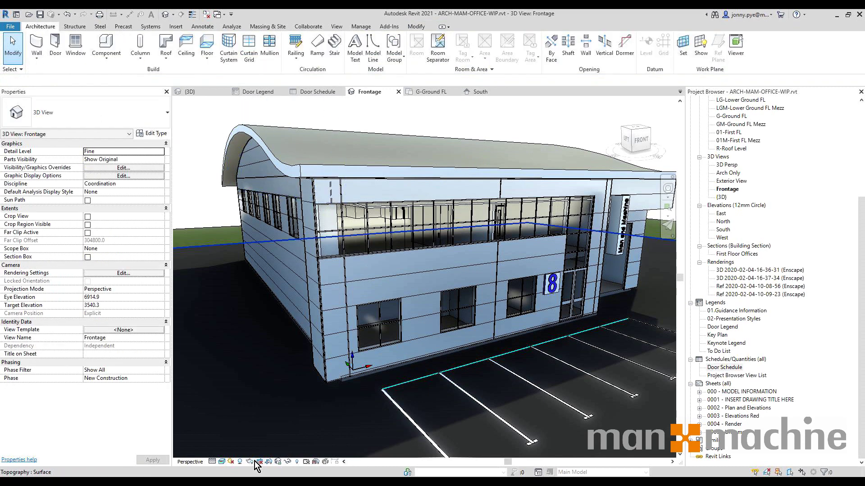
left_click(222, 462)
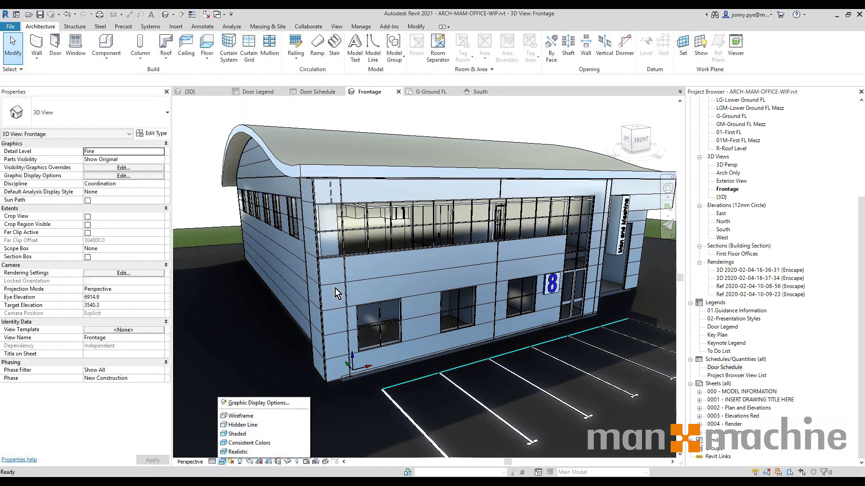
left_click(191, 171)
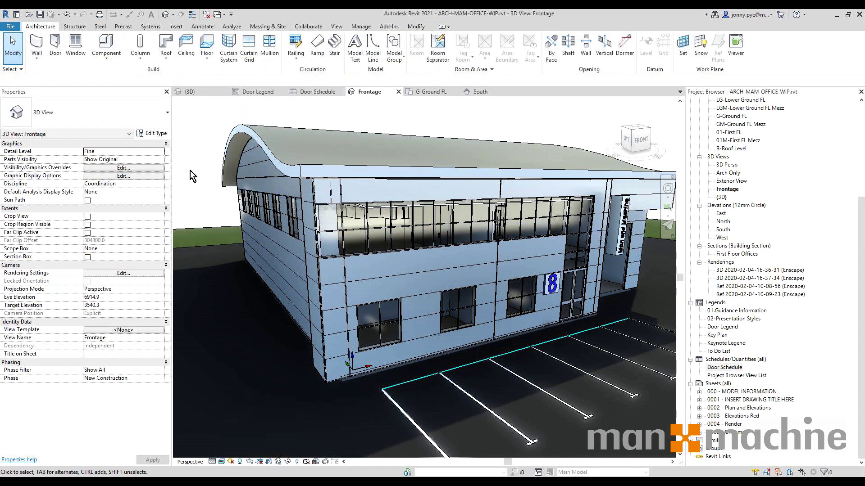
middle_click_drag(541, 247, 501, 242, "shift")
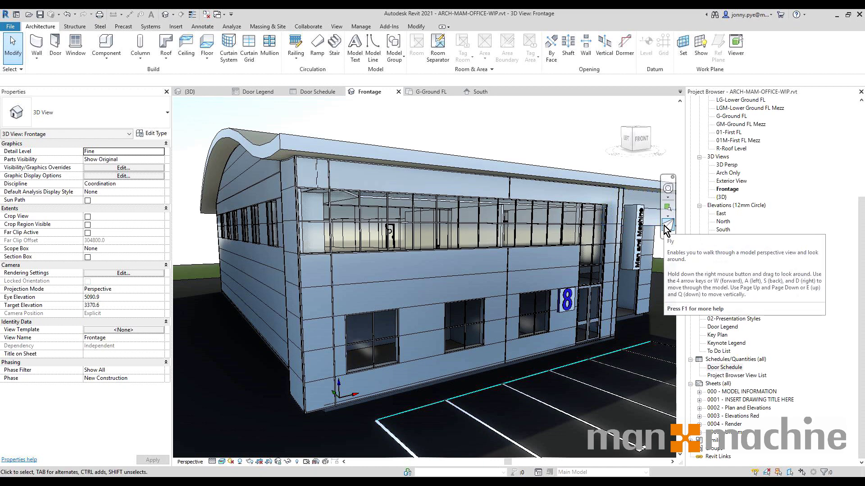
left_click(666, 225)
Step: Fly the camera through a front window into the room, rising to eye level and looking around
key("w")
key("w")
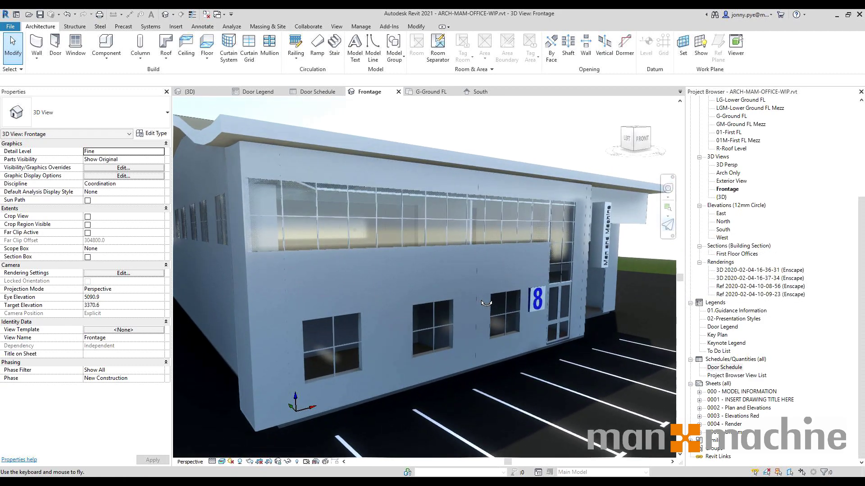
key("w")
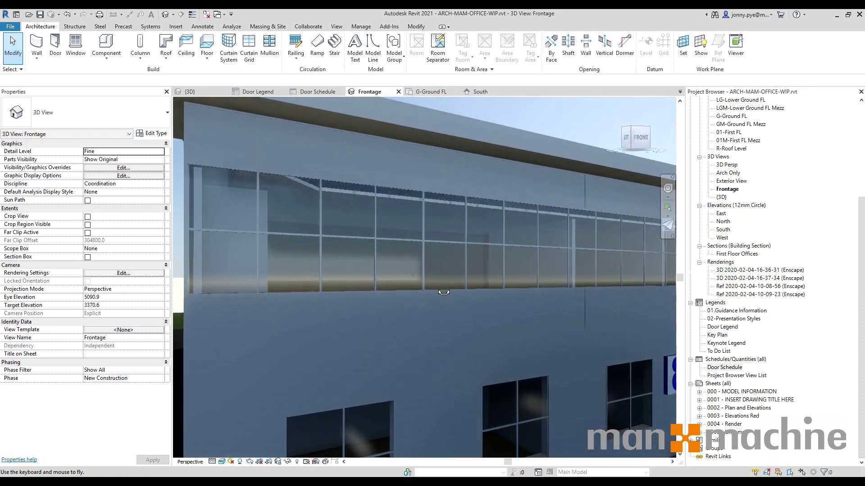
key("w")
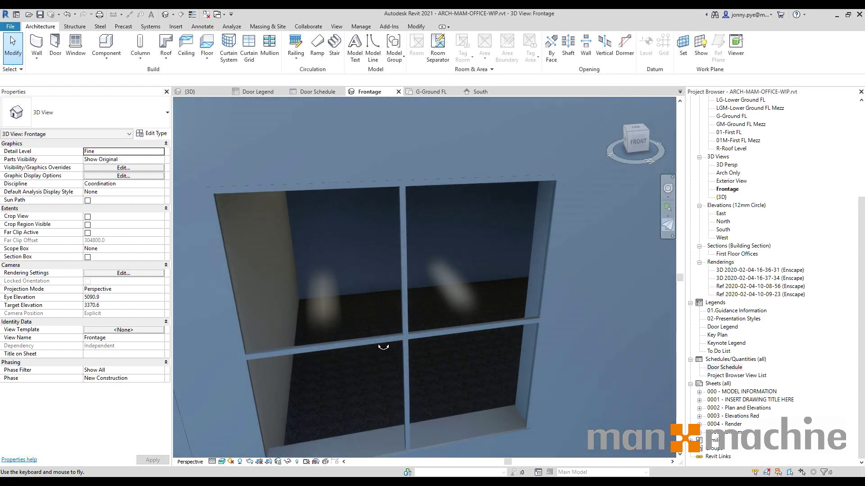
key("w")
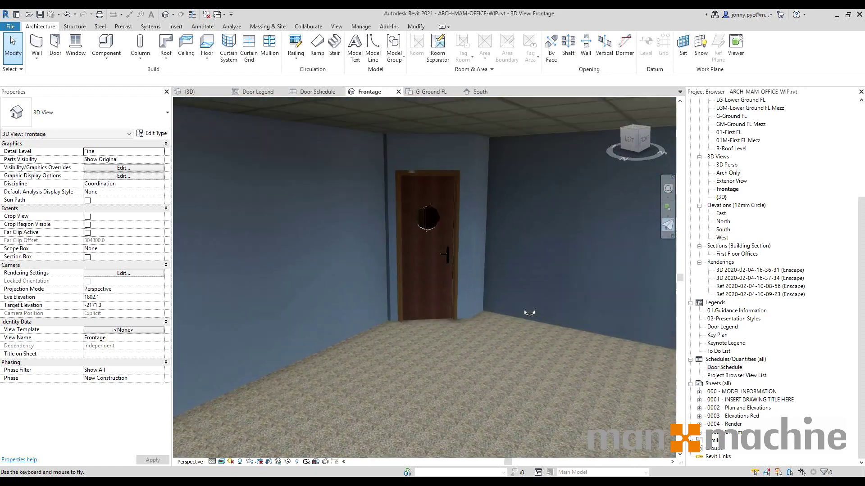
key("w")
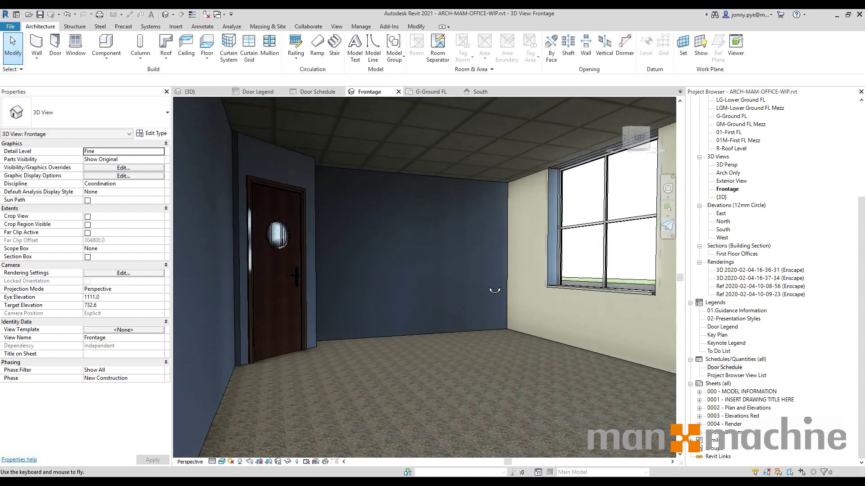
key("e")
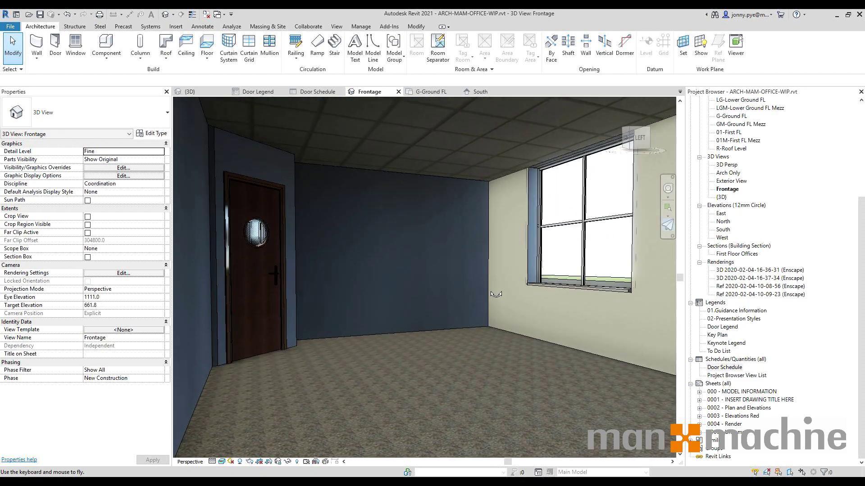
left_click_drag(495, 294, 379, 285)
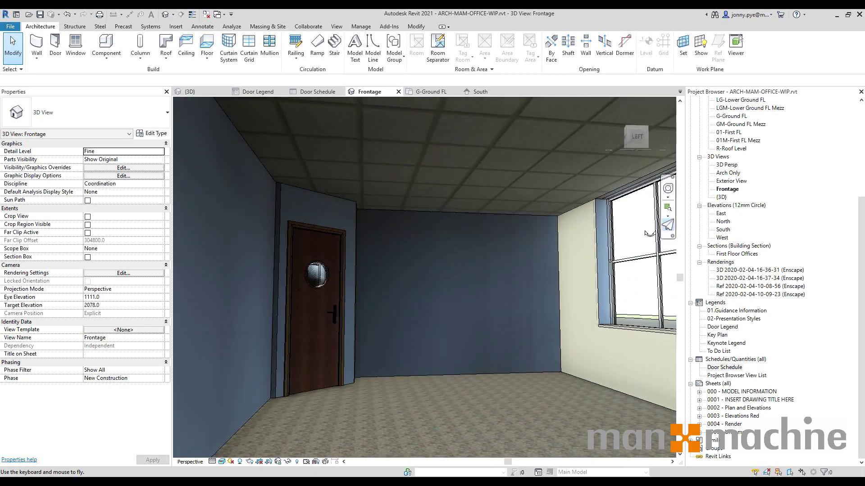
left_click(367, 28)
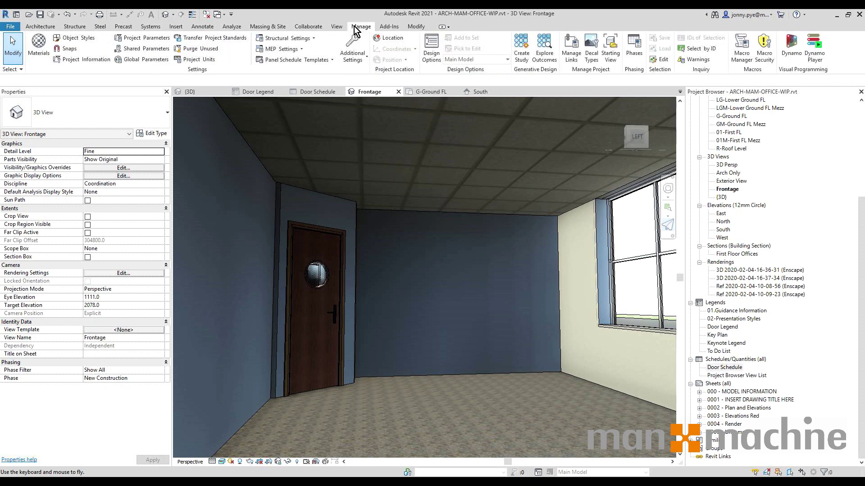
left_click(571, 49)
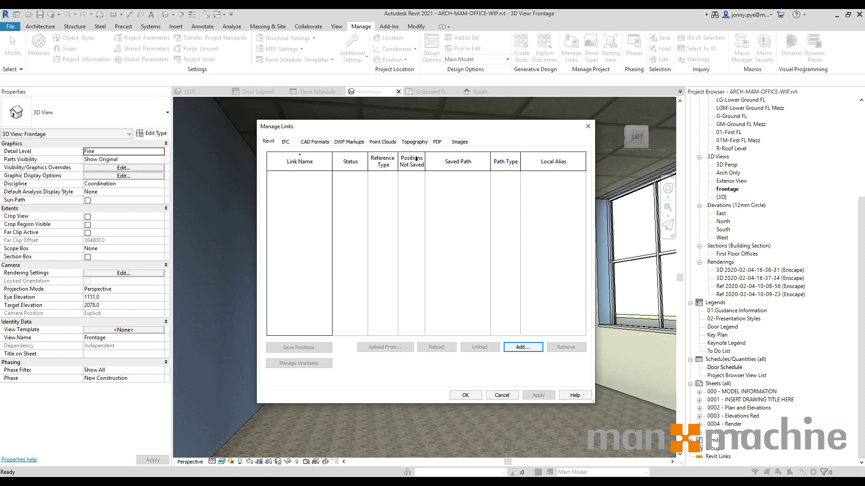
left_click(436, 141)
left_click(458, 143)
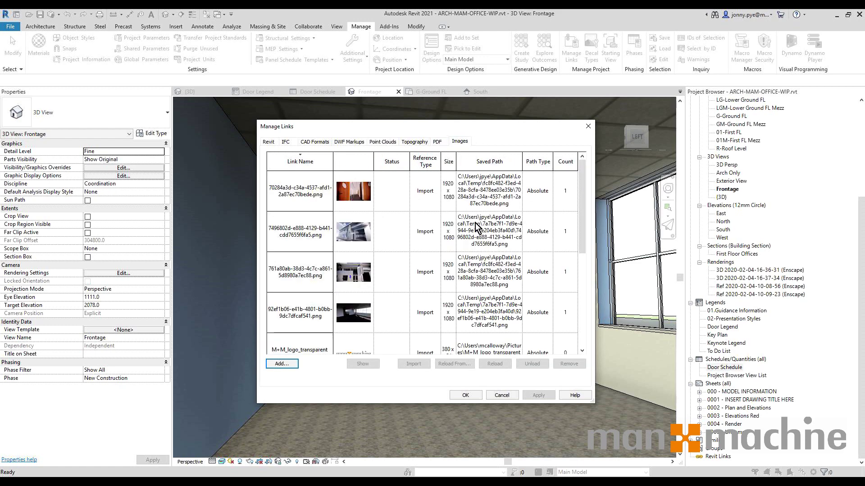
left_click(440, 140)
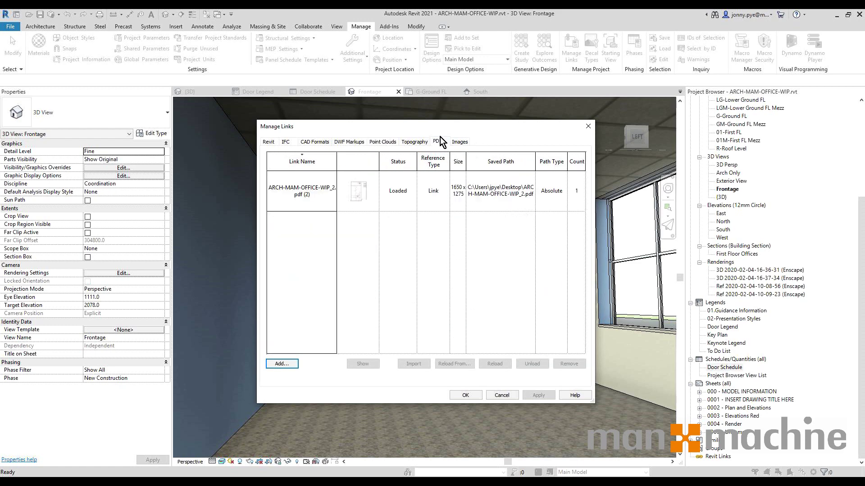
mouse_move(291, 180)
left_click(331, 192)
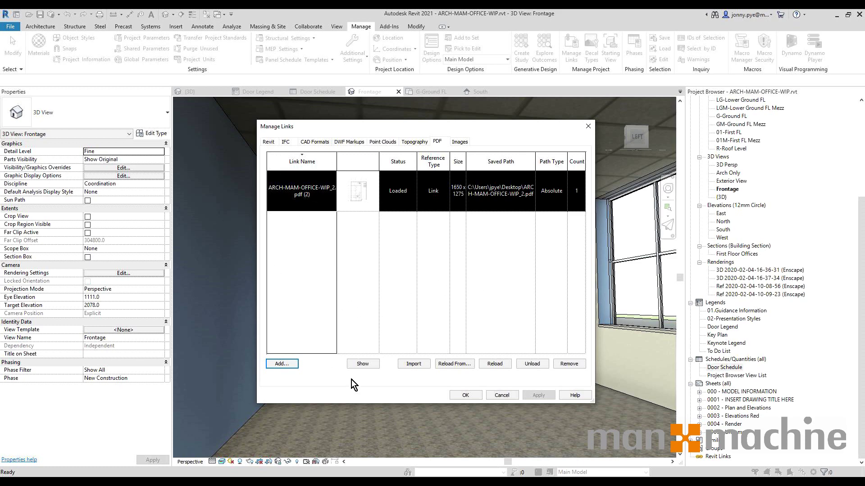
left_click(362, 364)
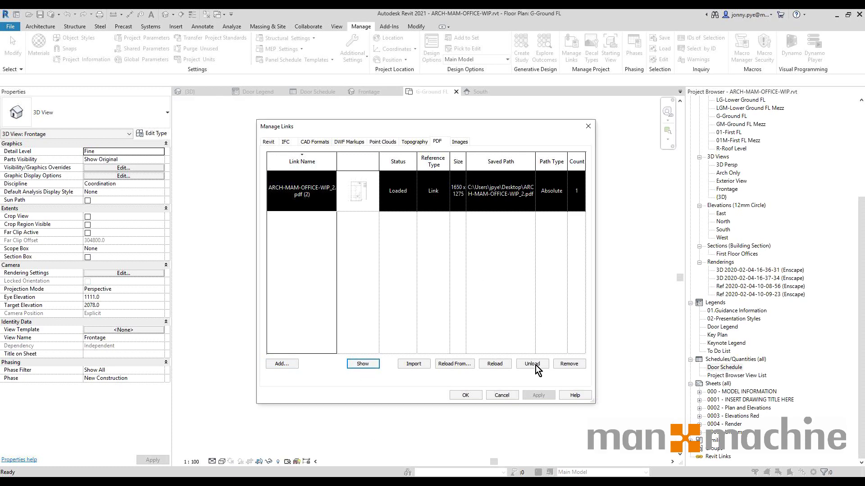
left_click_drag(497, 130, 720, 110)
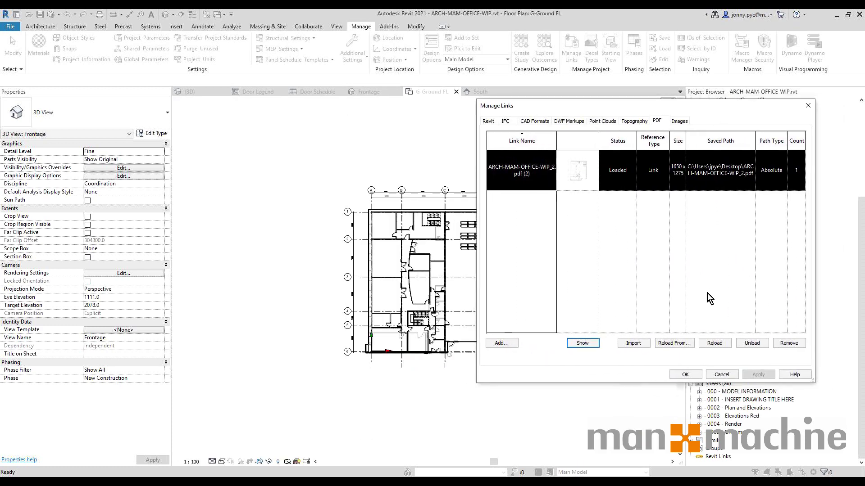
left_click(675, 374)
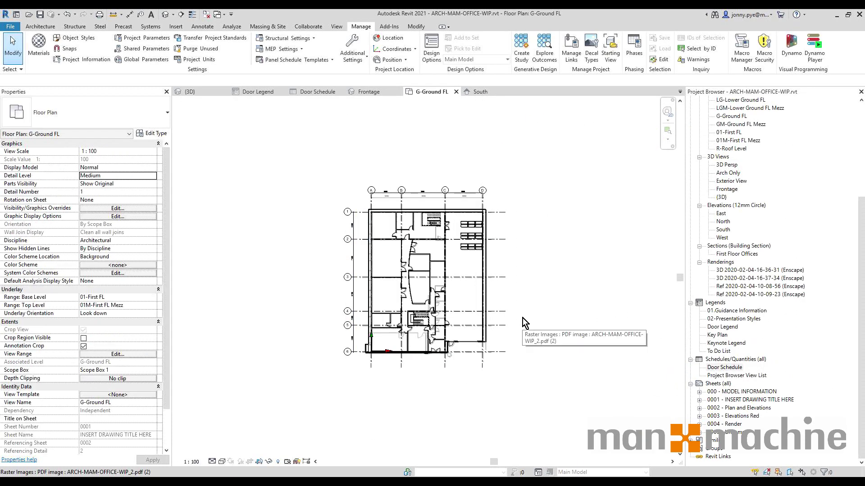
scroll(407, 258, "up", 3)
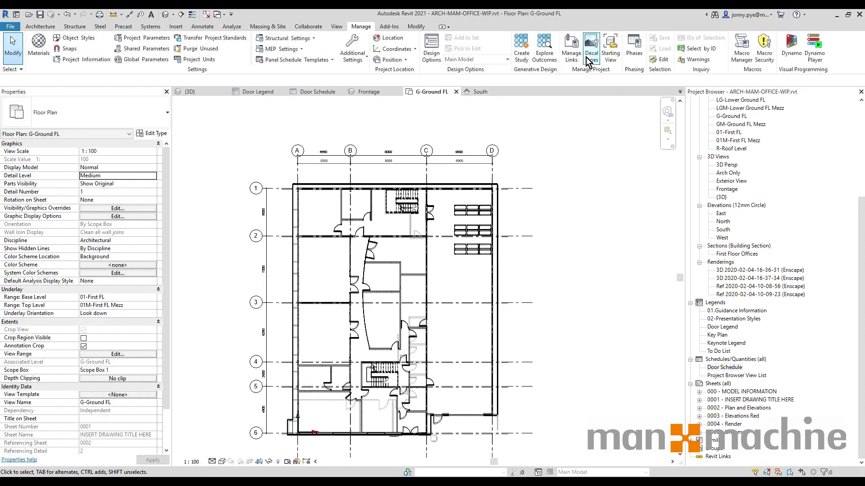
left_click(571, 49)
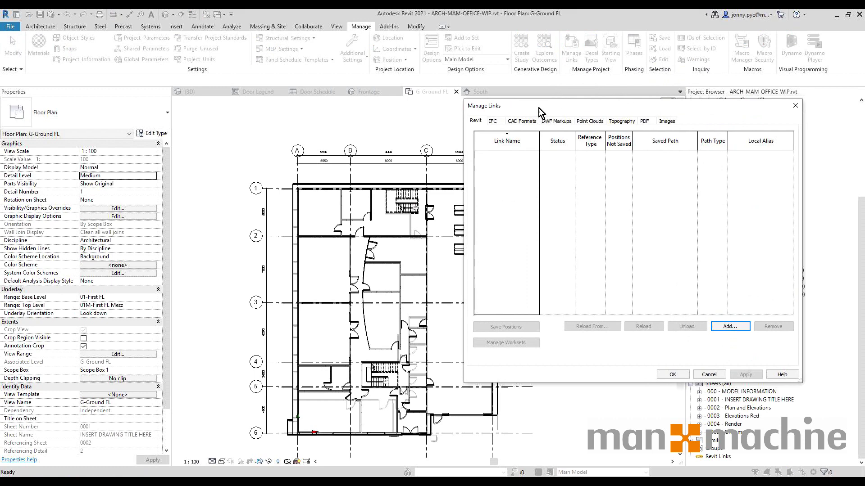
left_click_drag(539, 108, 443, 108)
left_click(548, 121)
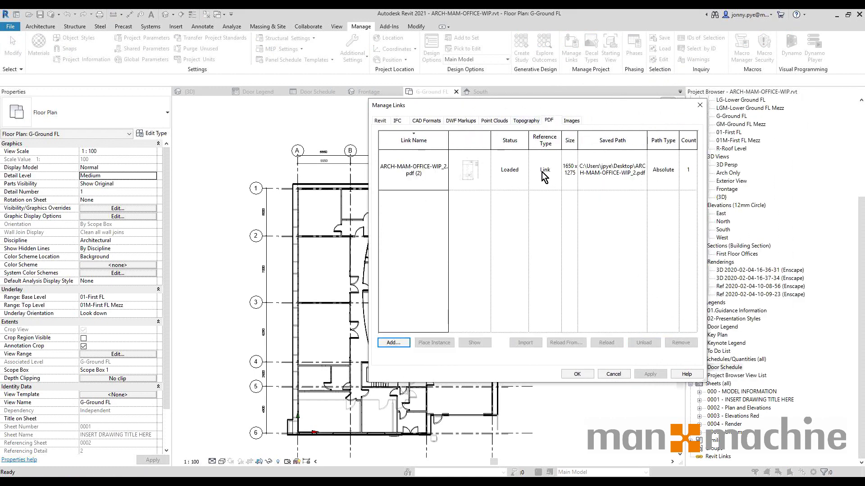
left_click(520, 164)
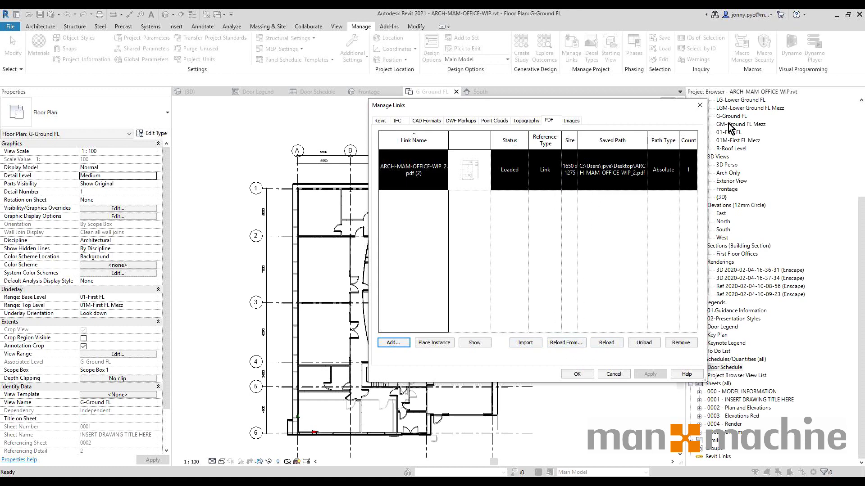
left_click(698, 106)
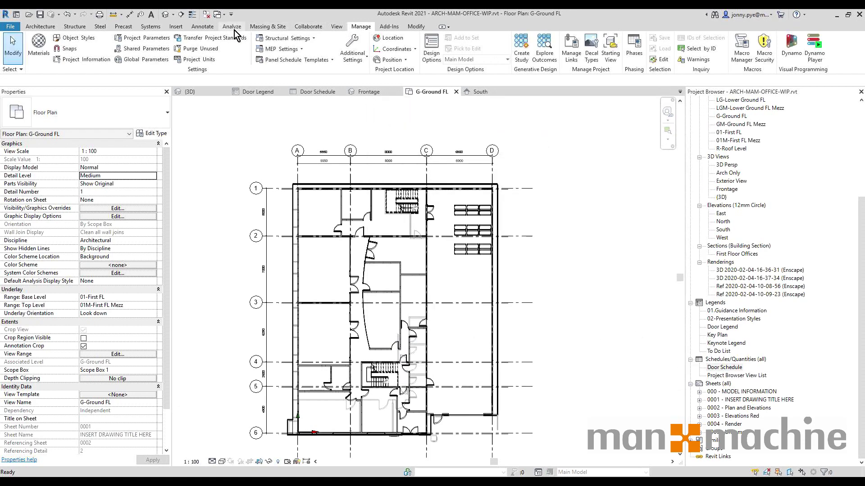
Step: Open Manage Links from the Insert tab to list the project's linked PNG images
left_click(169, 27)
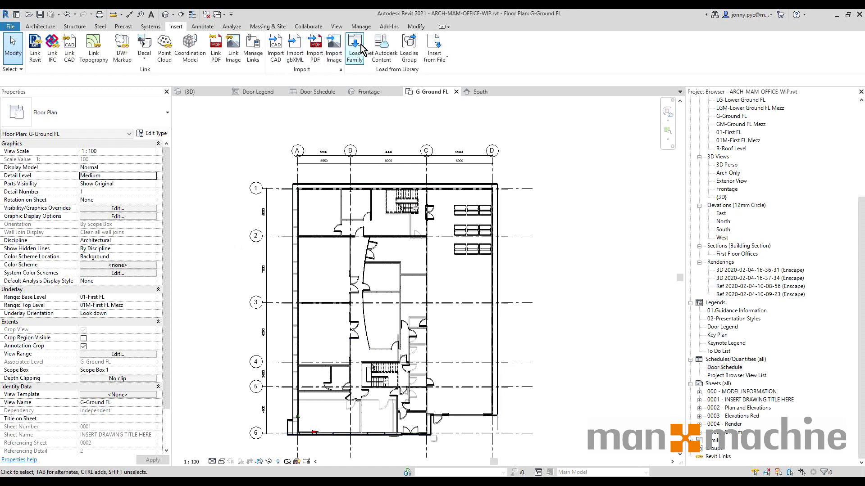
left_click(252, 50)
left_click(570, 120)
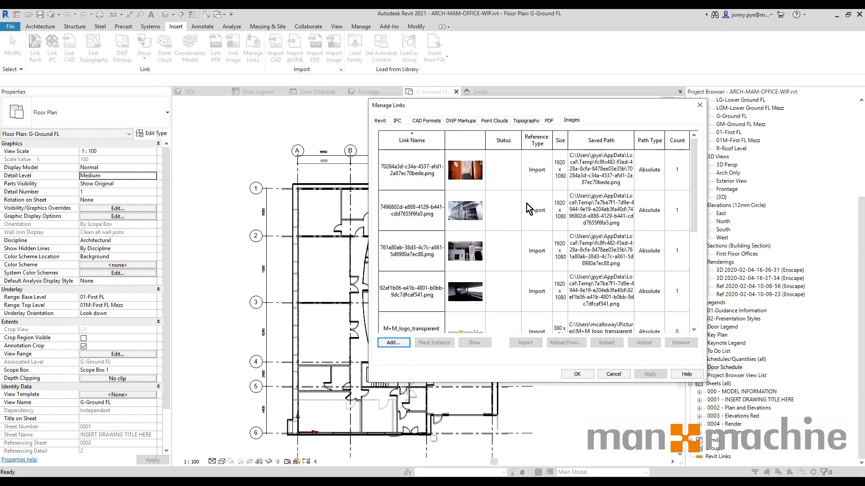
mouse_move(467, 201)
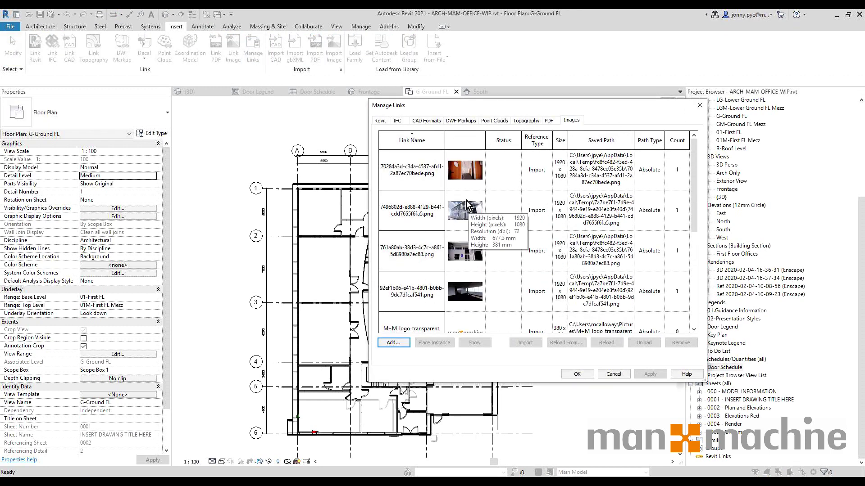
left_click(428, 170)
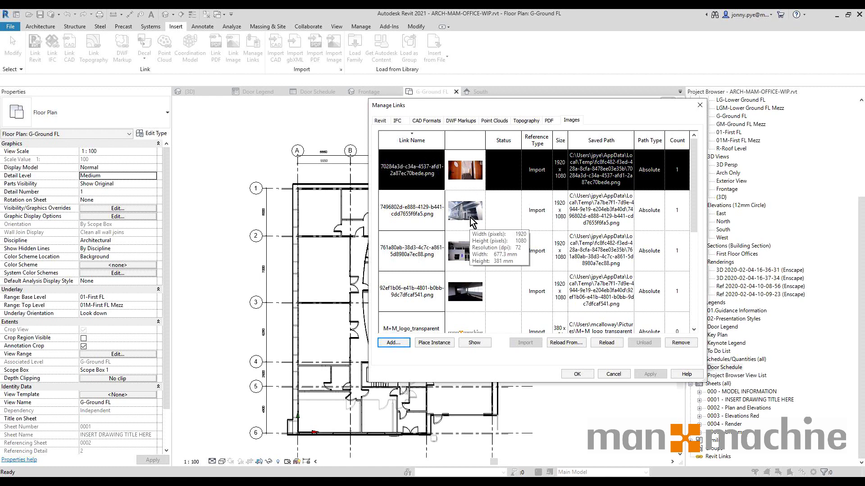
scroll(472, 221, "down", 3)
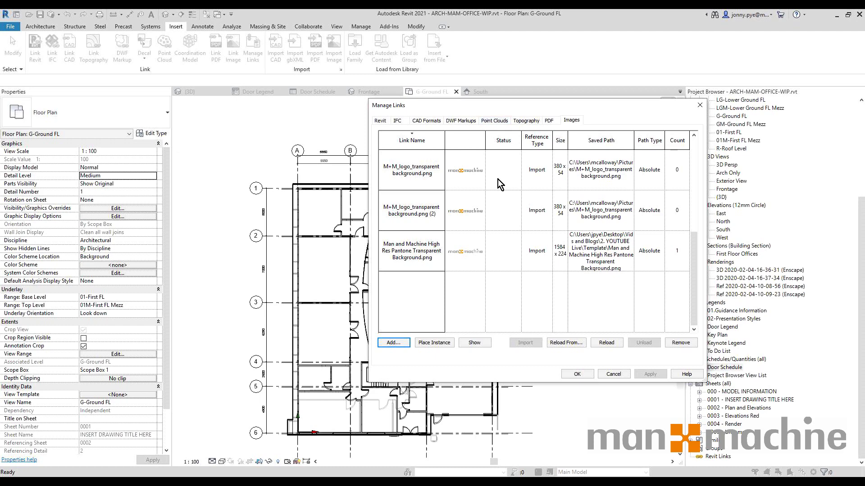
left_click(450, 171)
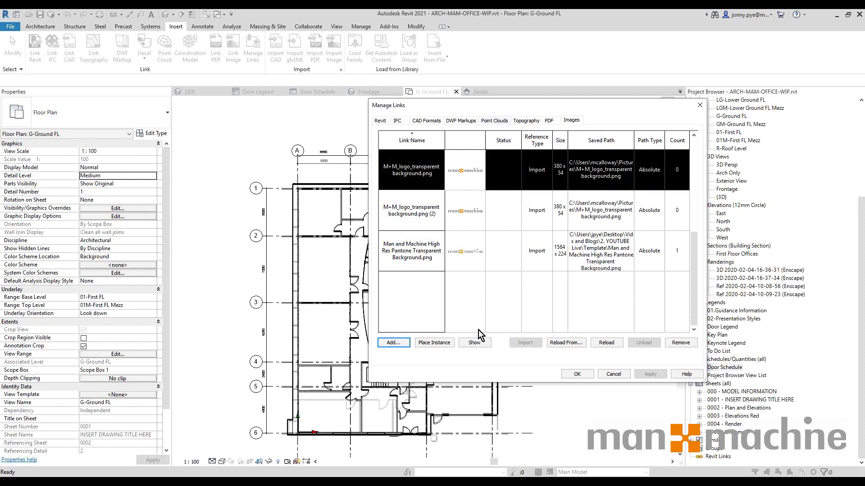
left_click(699, 108)
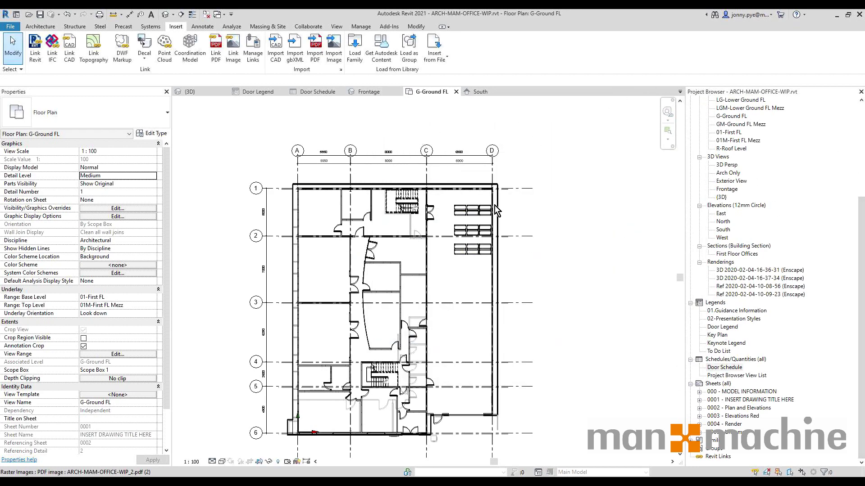
Step: In the South elevation's Visibility/Graphics filters, untick Enable Filter for Red Walls and apply
left_click(469, 92)
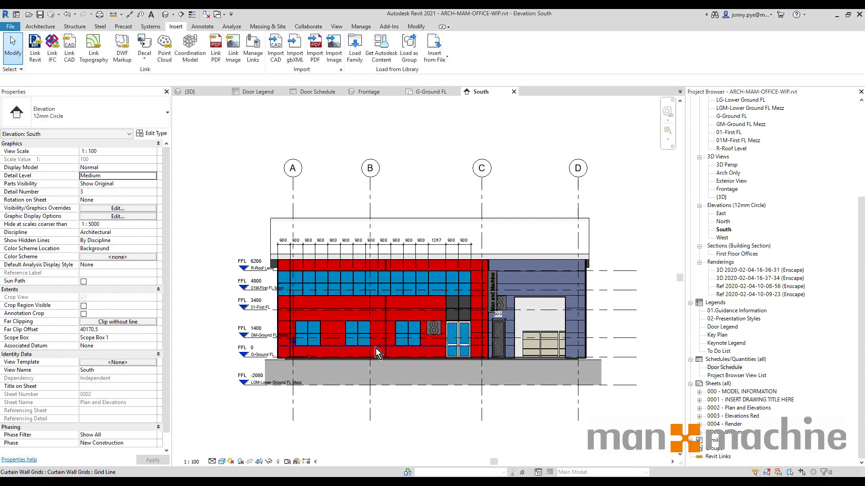
key("v")
key("v")
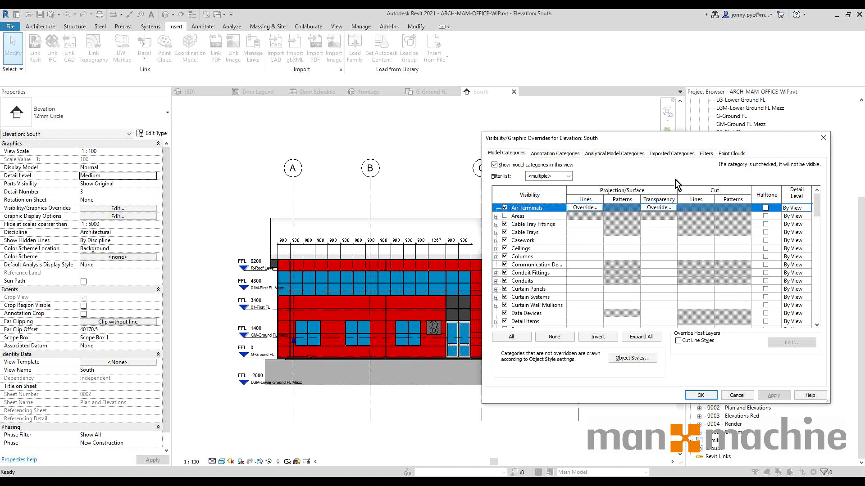
left_click(705, 153)
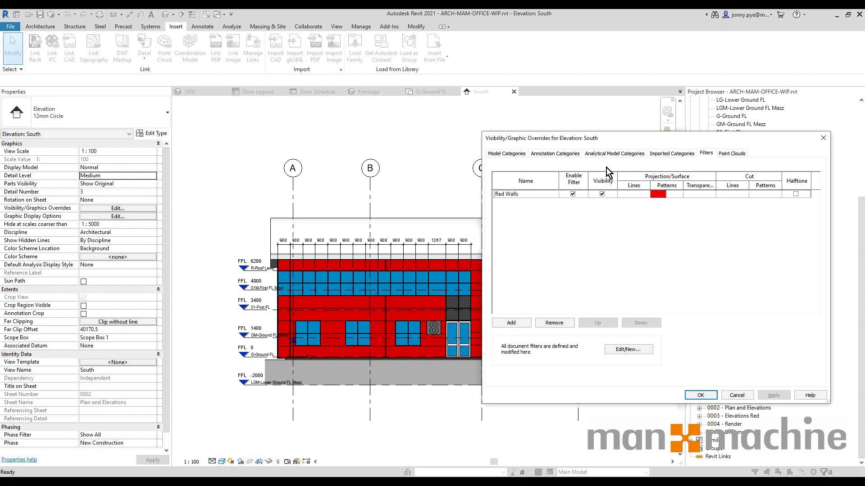
left_click(602, 193)
left_click(602, 194)
left_click(573, 193)
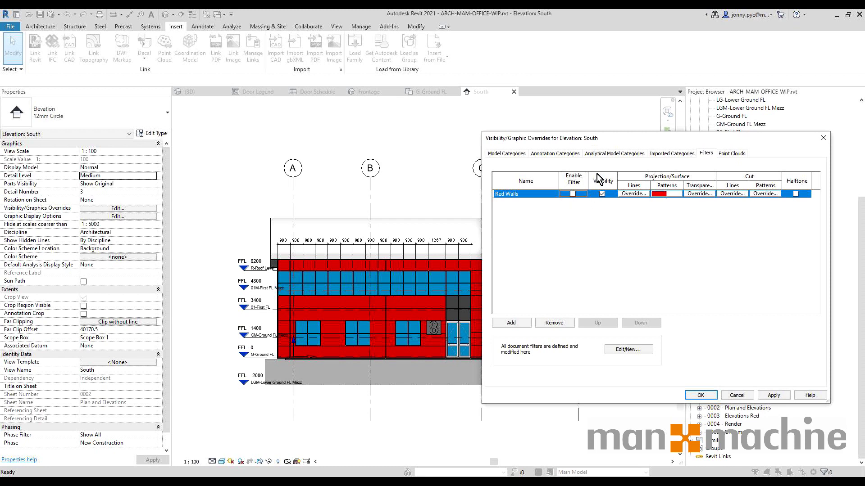
left_click(774, 395)
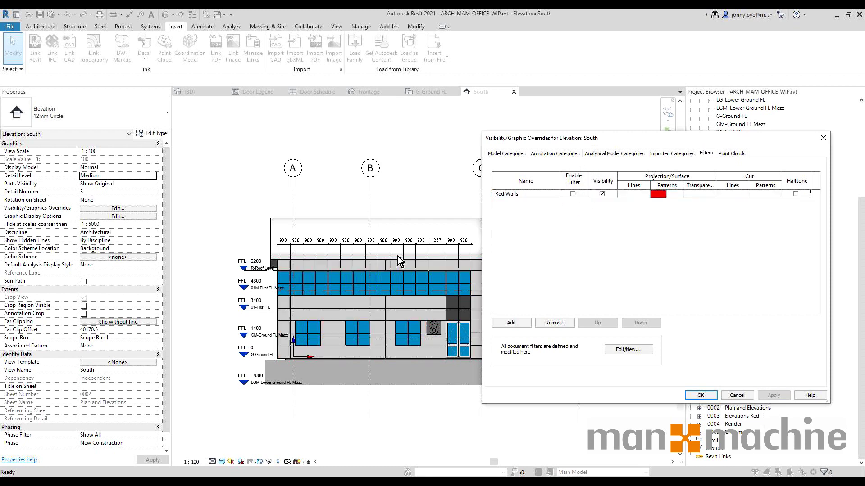
left_click(699, 395)
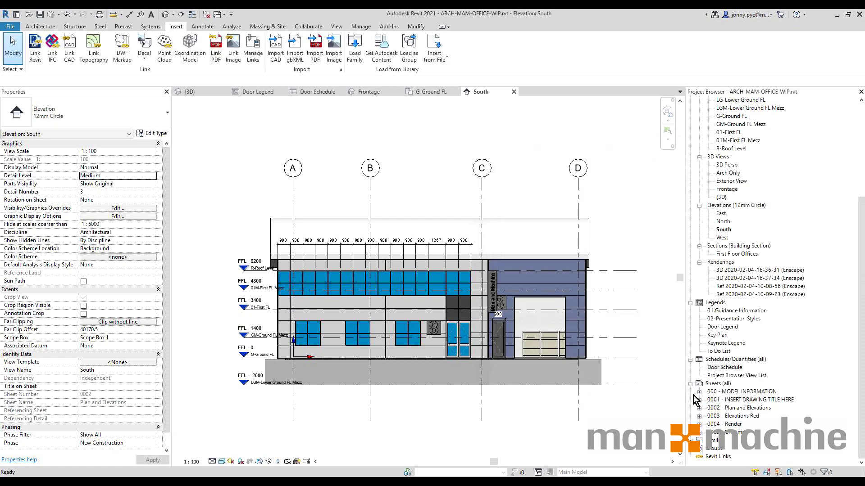
left_click(165, 14)
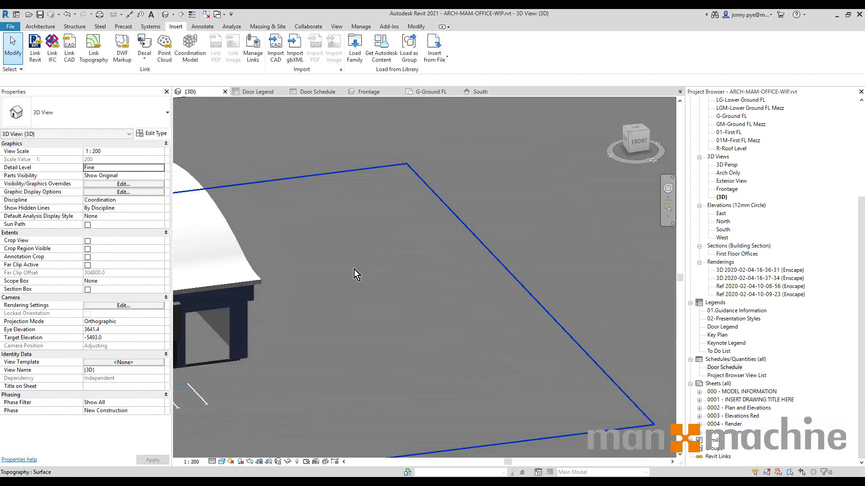
Step: Draw a rectangle of four Concept 100mm walls beside the building and select all four
left_click(33, 28)
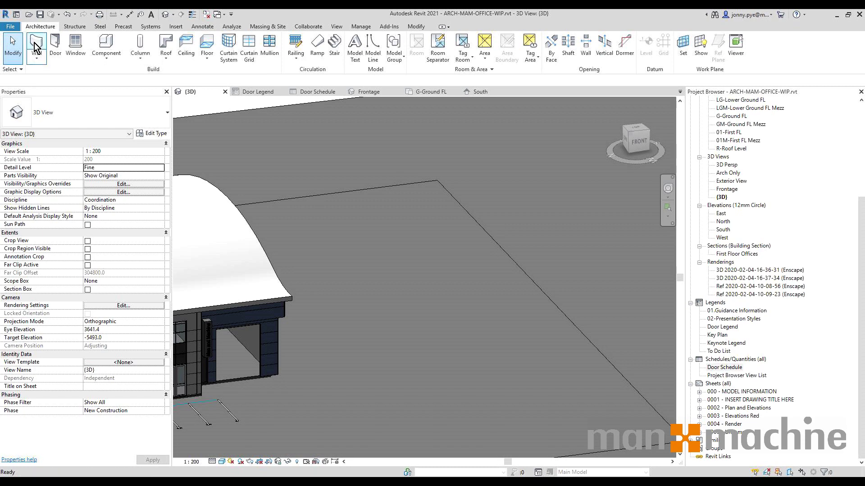
left_click(36, 43)
left_click(369, 39)
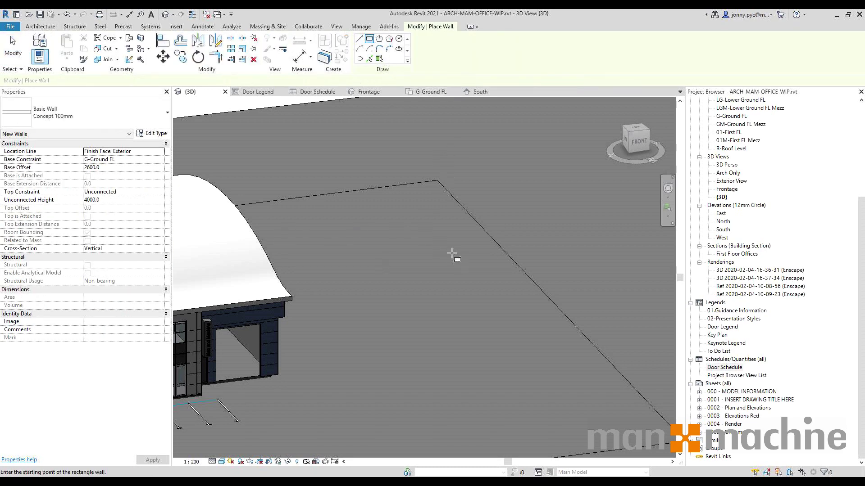
left_click(450, 234)
left_click(413, 390)
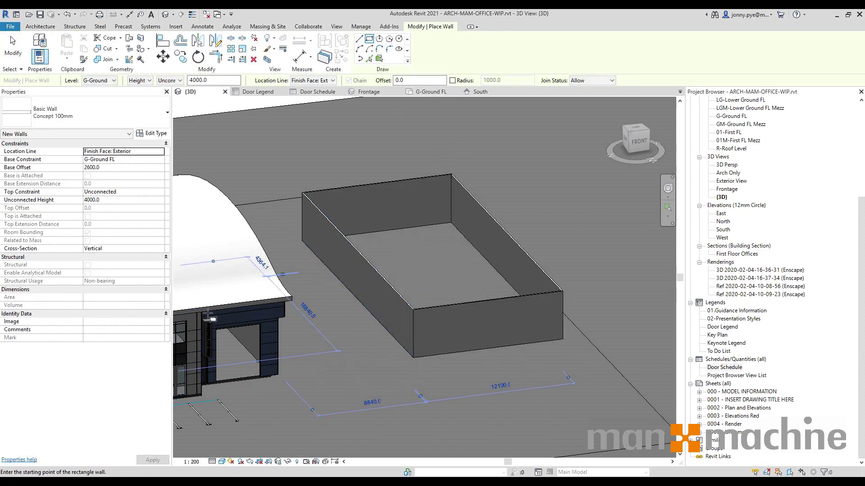
key("Escape")
key("Escape")
key("Tab")
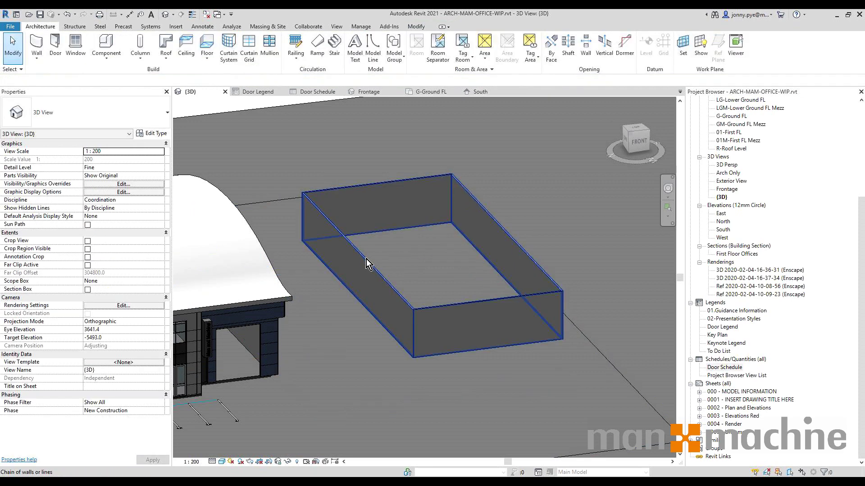
left_click(359, 257)
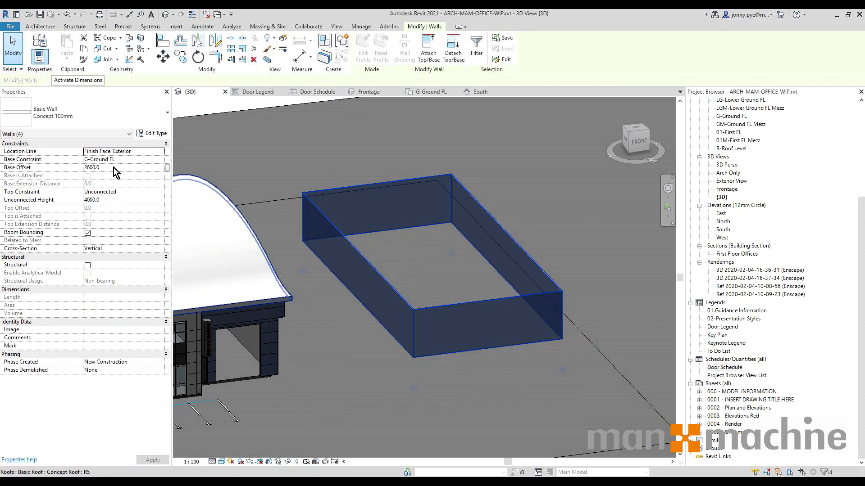
Step: Give the four walls Unconnected Height 2000 and a Slanted cross-section at -20° from vertical
left_click(123, 200)
type("2000.0")
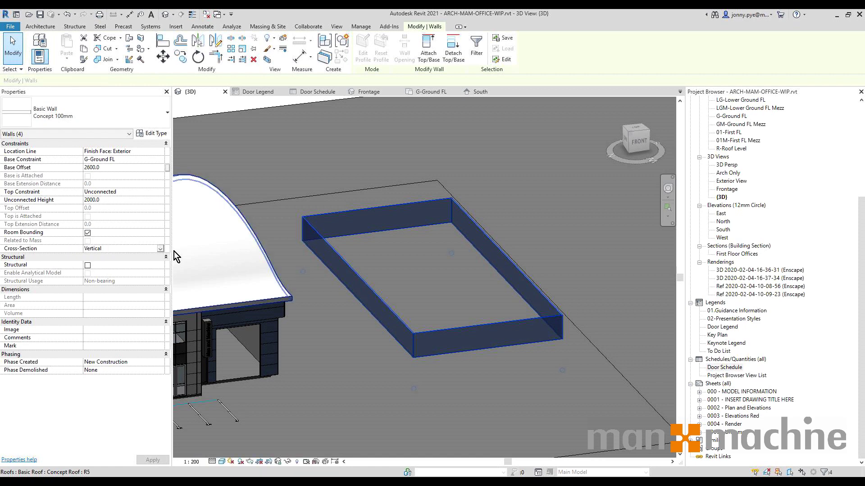
left_click(160, 251)
left_click(122, 258)
left_click(111, 258)
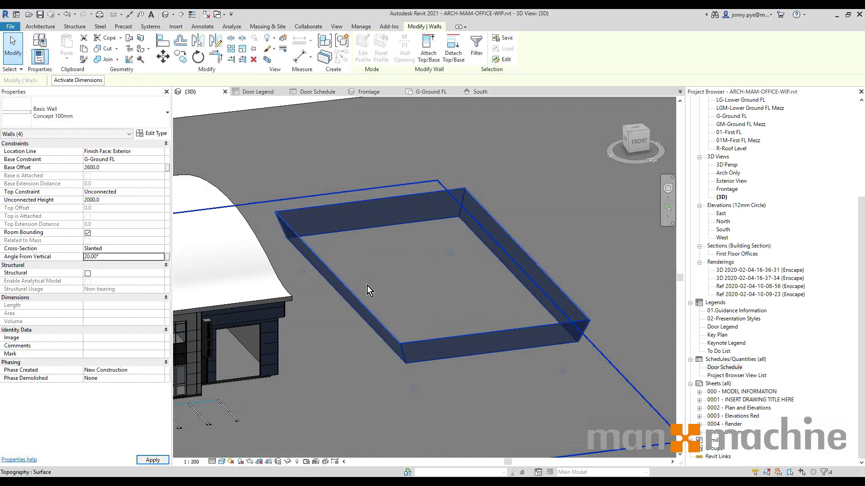
left_click(118, 255)
type("-20")
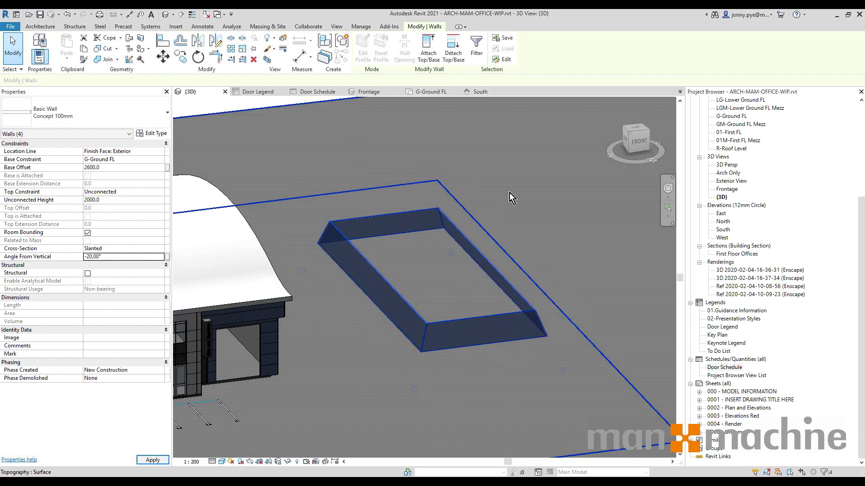
middle_click_drag(494, 273, 467, 317, "shift")
scroll(563, 288, "down", 3)
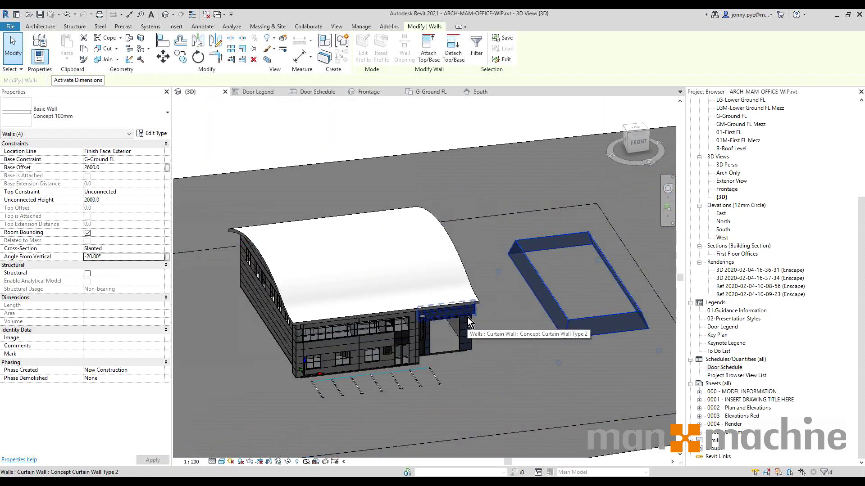